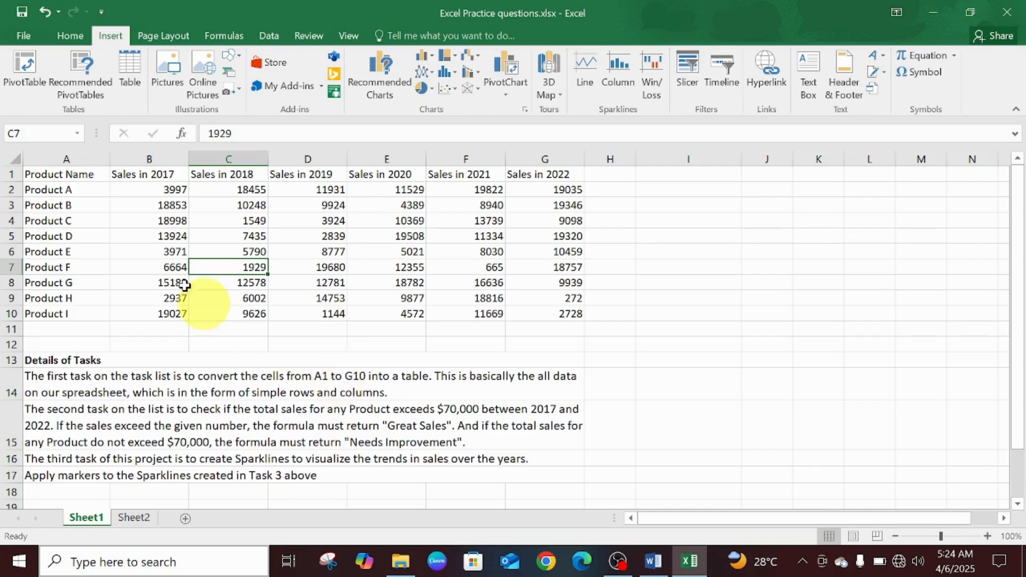
Try converting the range A1:G10 into a table with headers, and undo the conversion.
click(81, 176)
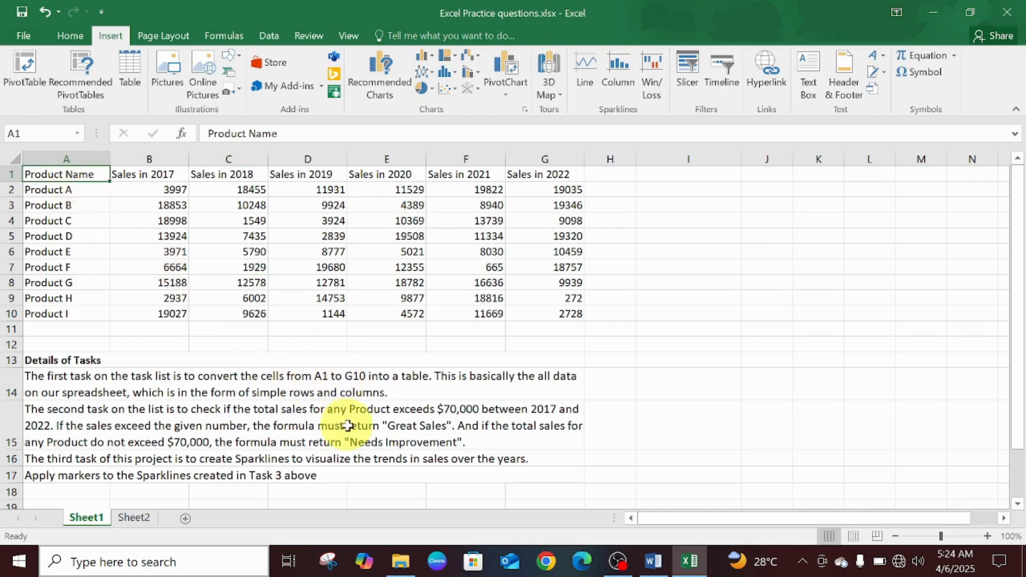
click(549, 312)
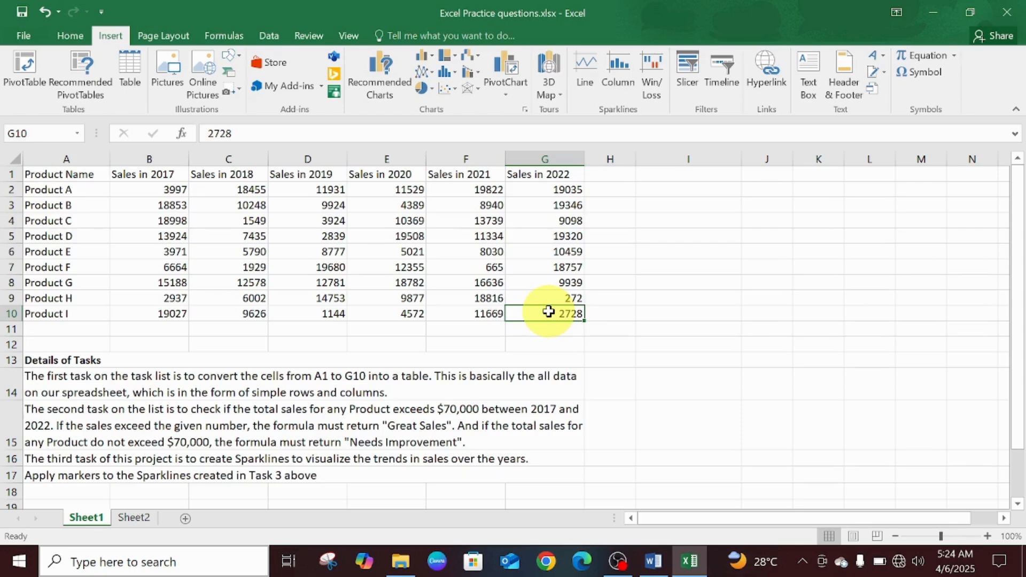
scroll(124, 33, down, 3)
click(113, 30)
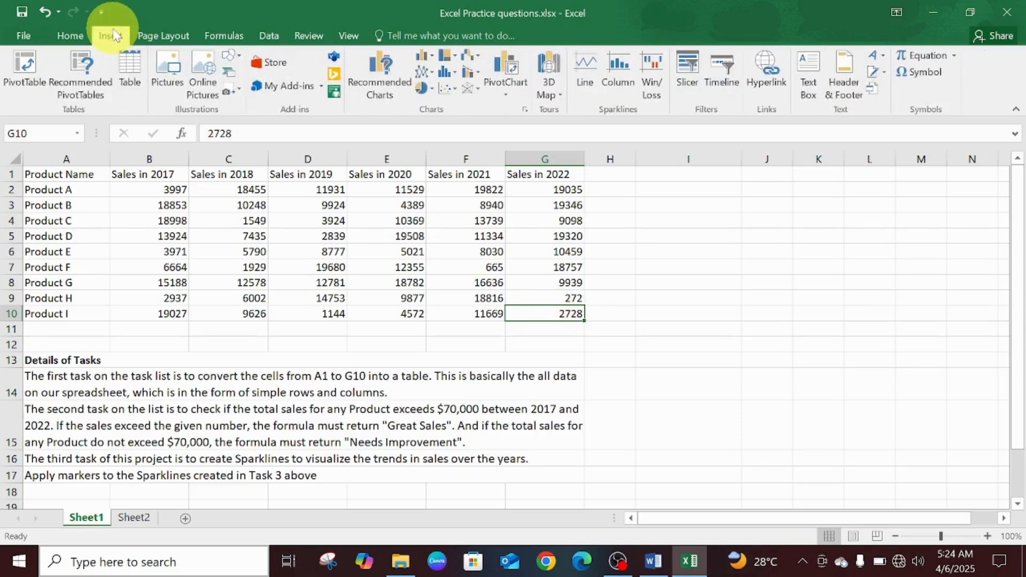
click(129, 74)
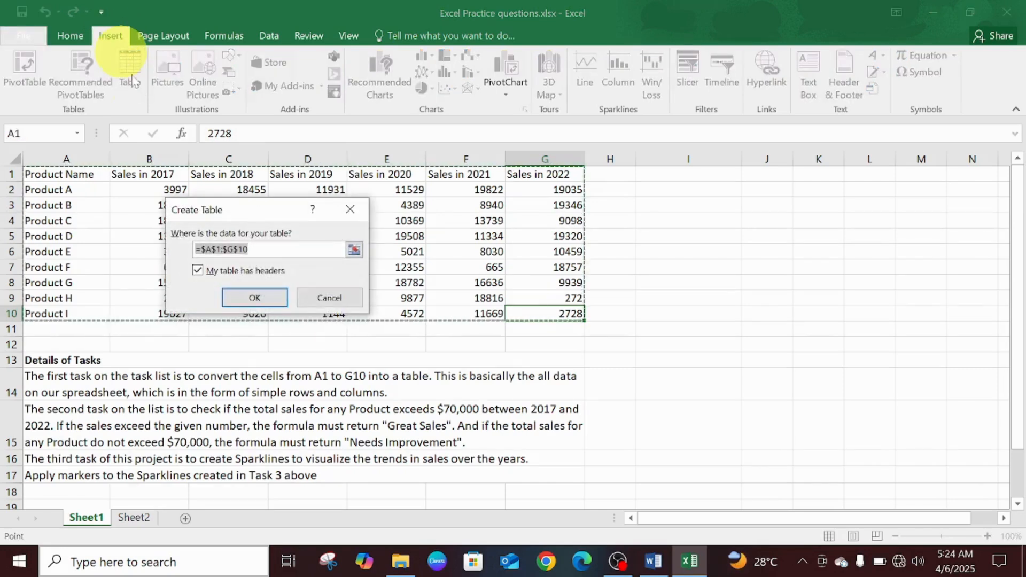
click(255, 291)
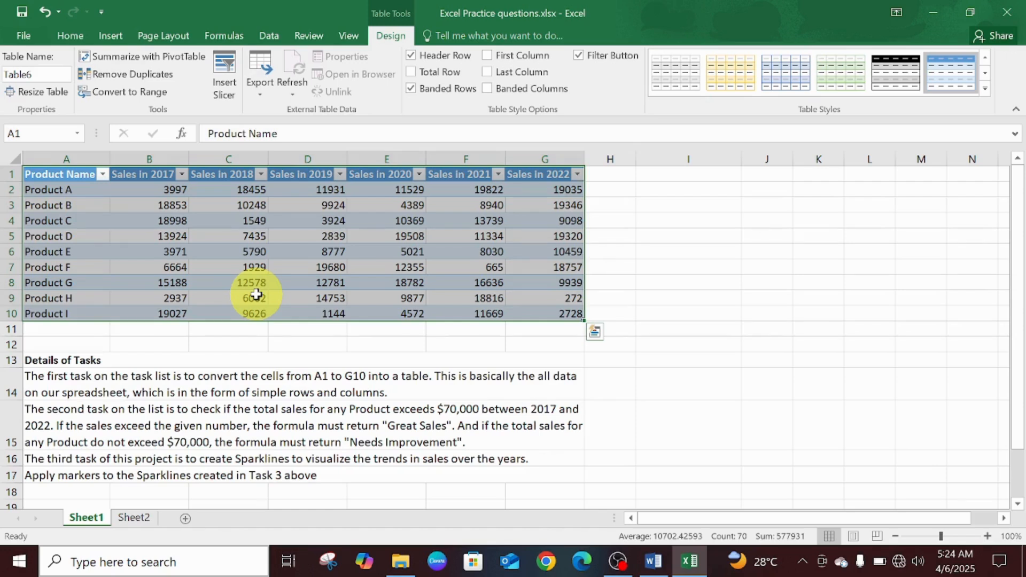
click(219, 215)
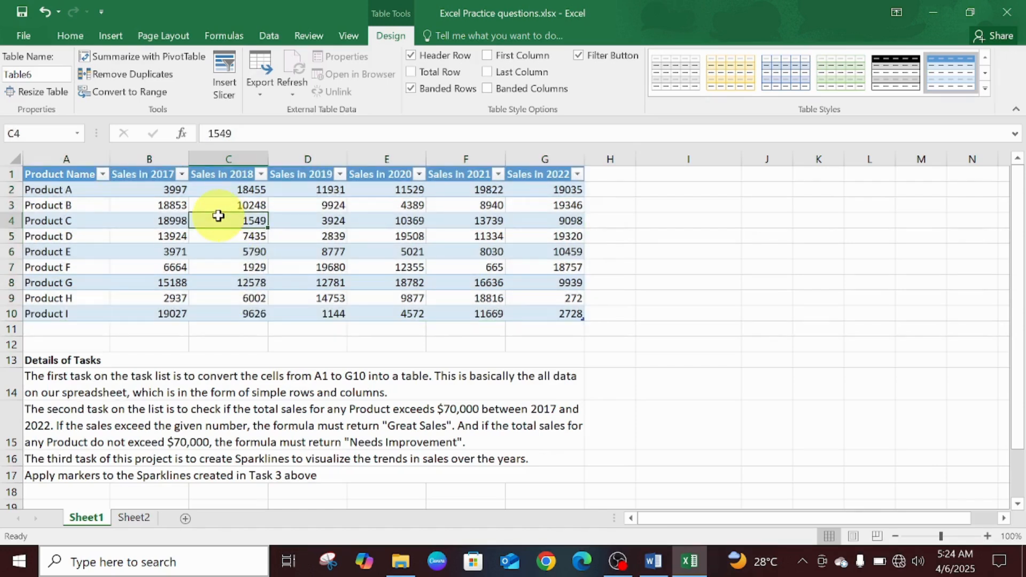
key(ctrl+z)
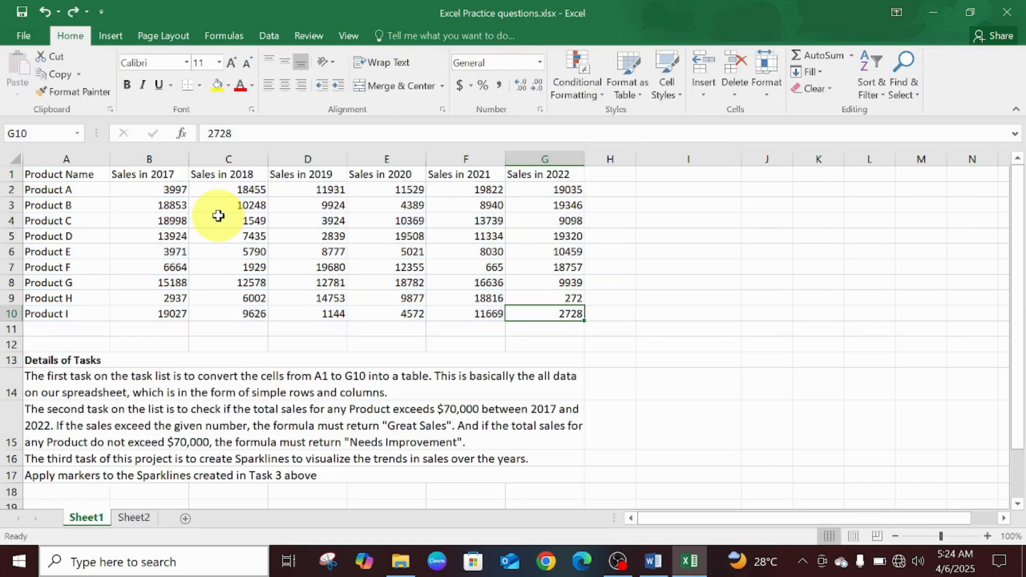
Convert the product sales range A1:G10 into a table with headers.
key(ctrl+t)
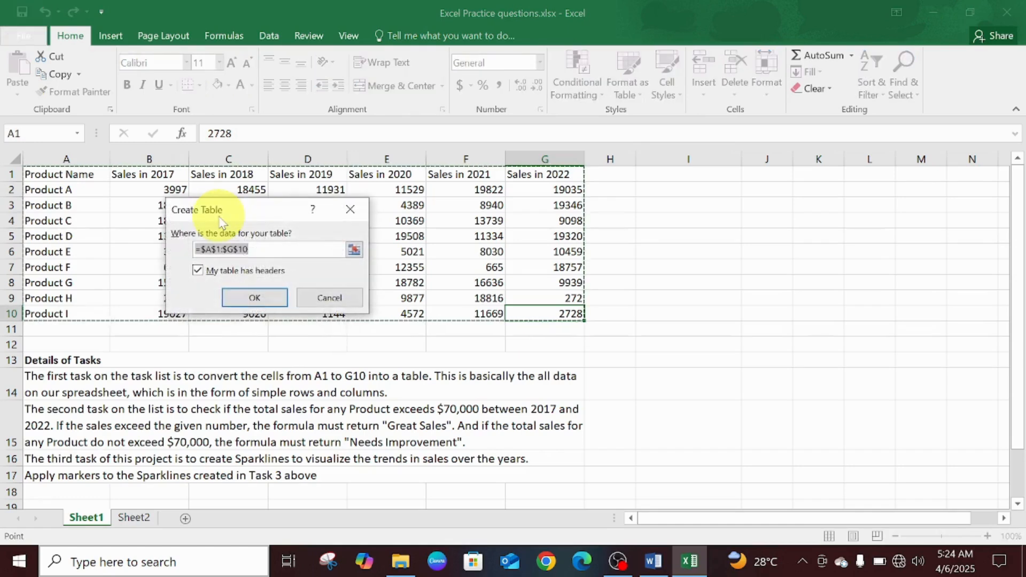
click(254, 297)
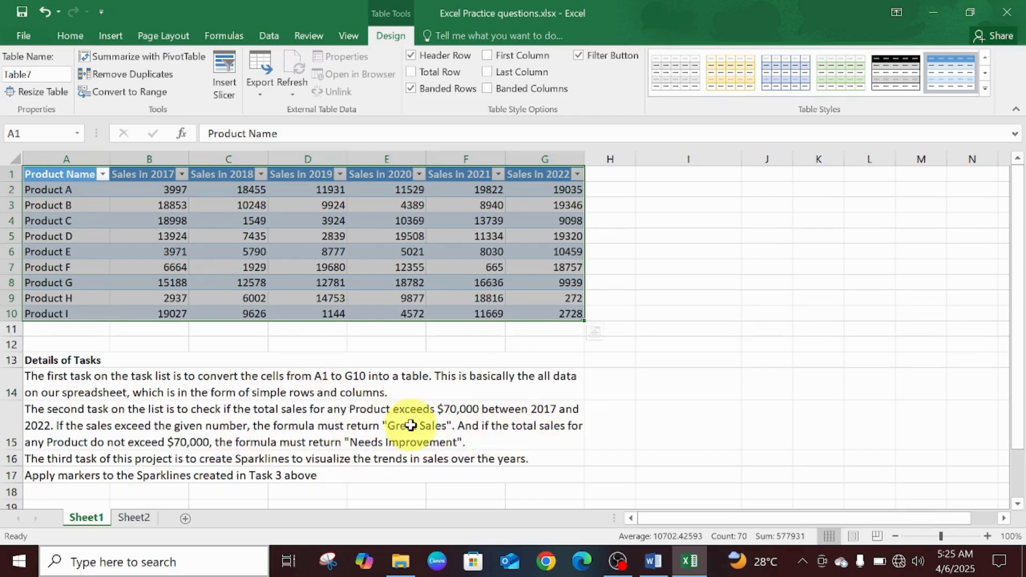
Enter the heading "task 2" in cell I1, one column away from the sales table.
click(677, 175)
text(tas)
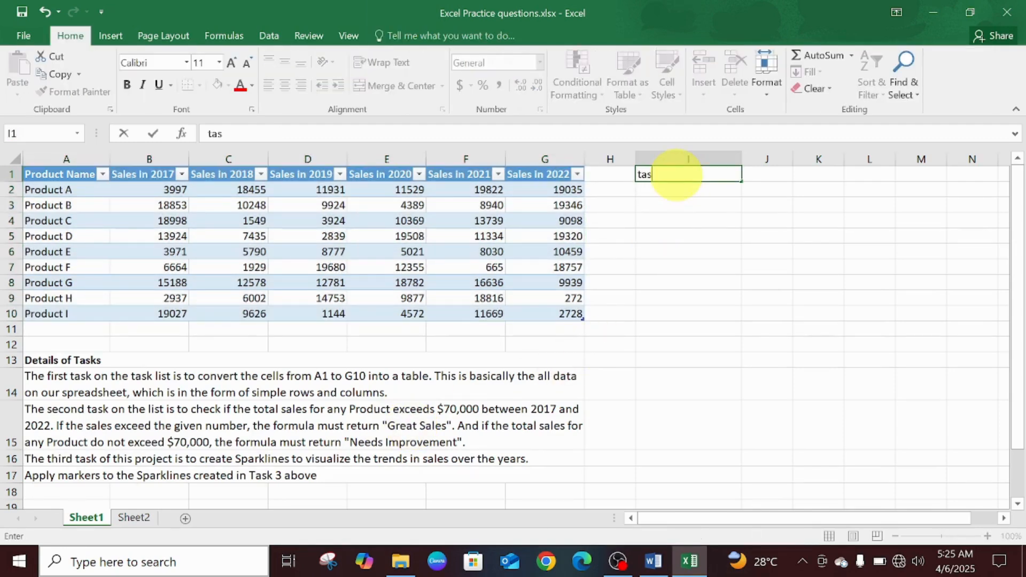
text(k 2)
key(Tab)
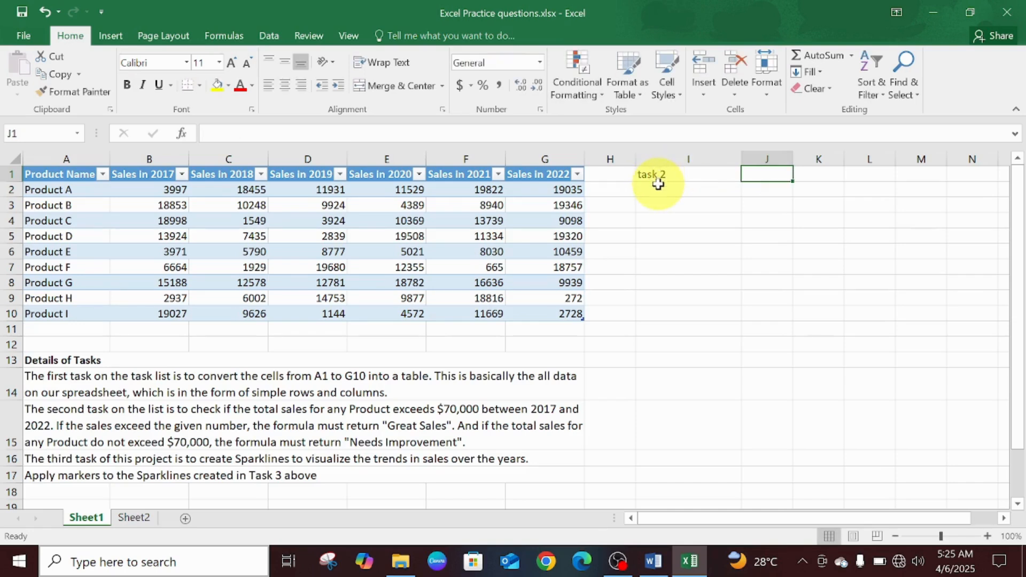
Enter the formula =IF(SUM(B2:G2)>70000,"Great Sales","Needs Improvement") in cell I2.
click(658, 184)
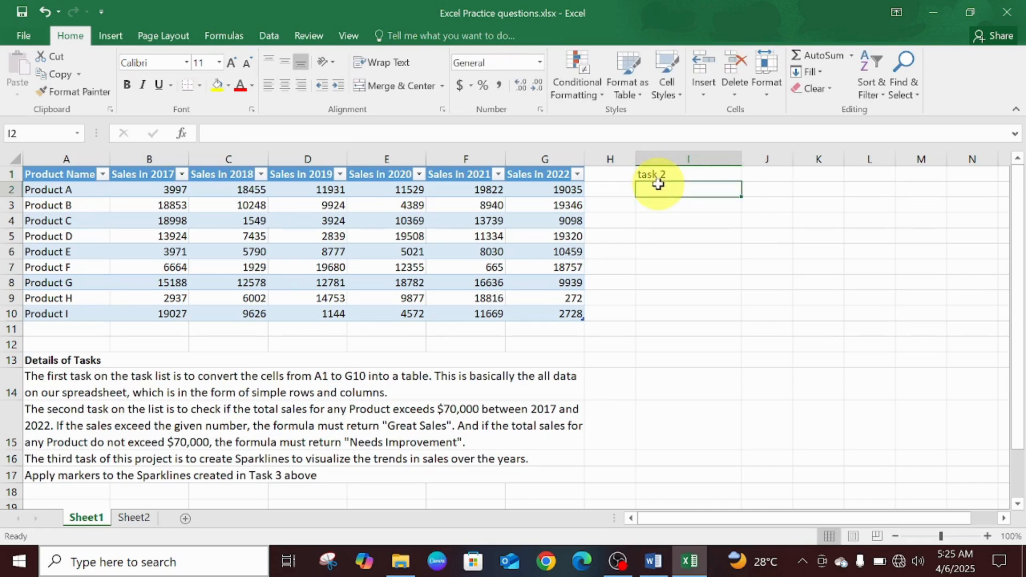
text(=)
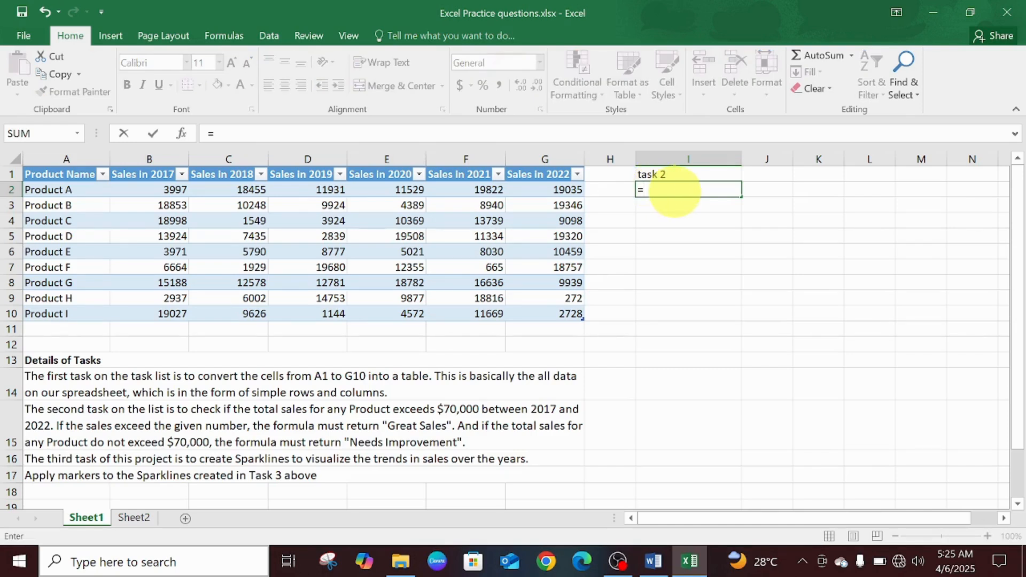
text(if)
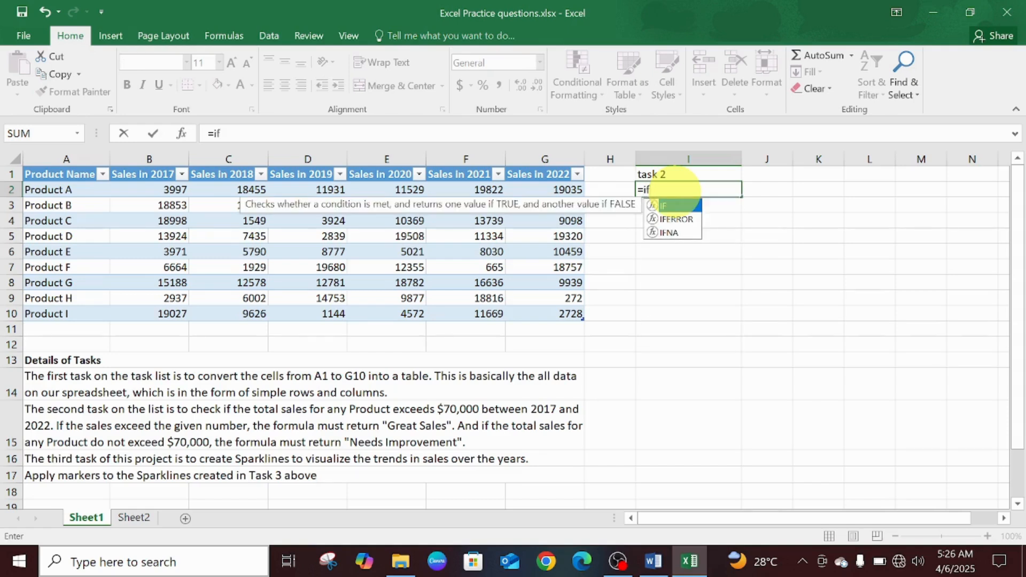
text((sum()
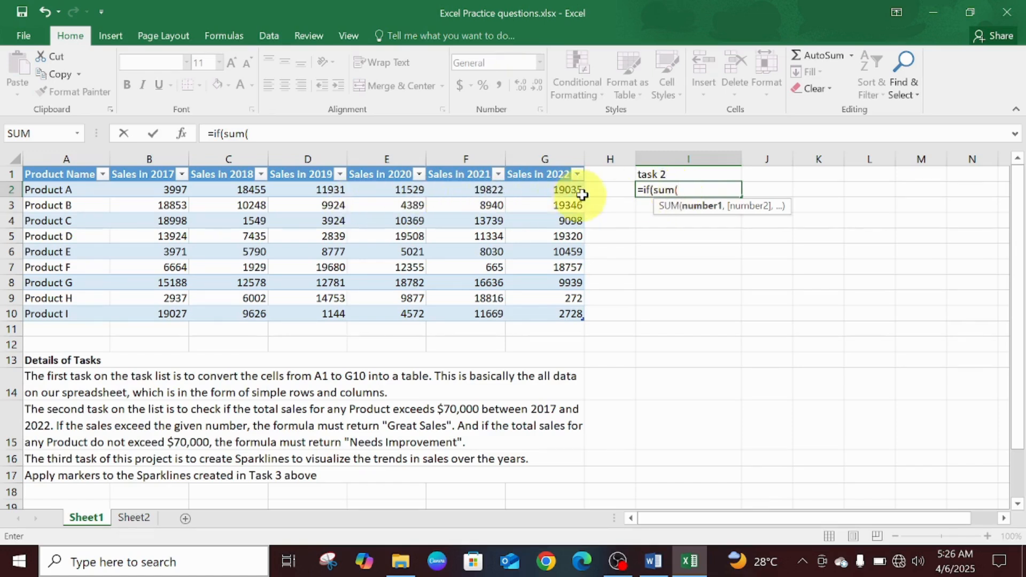
text(b2)
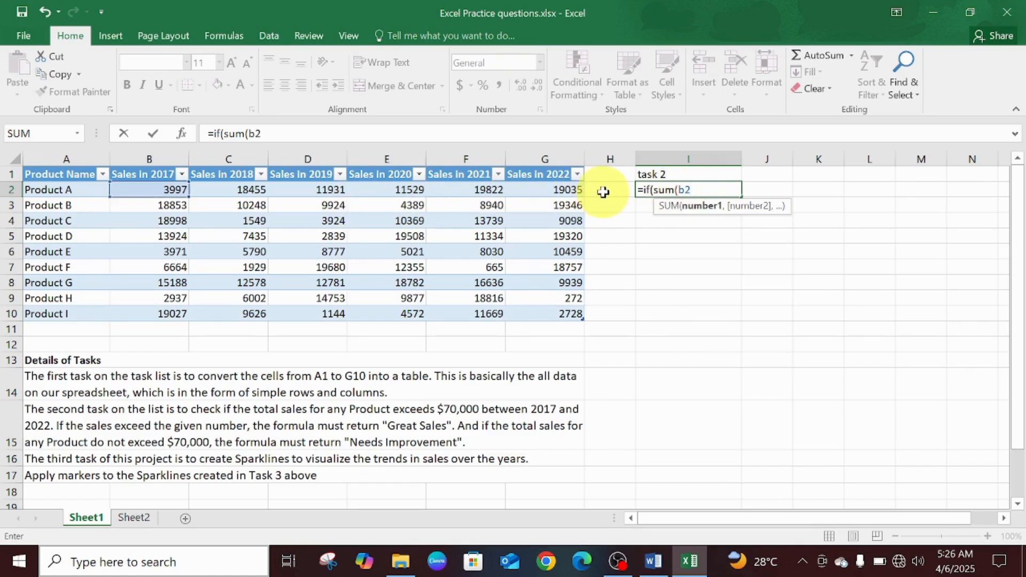
text(:g2)
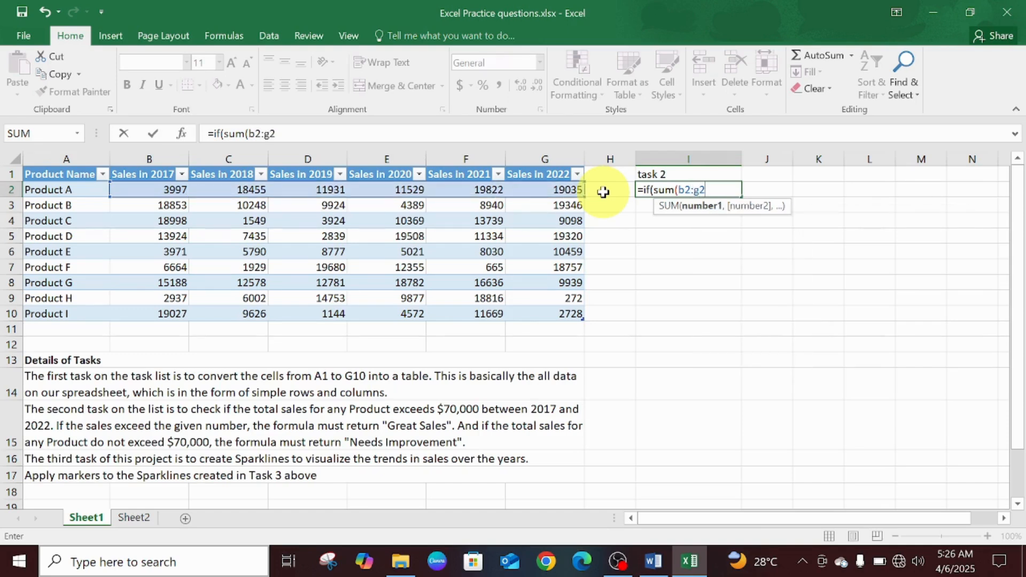
text())
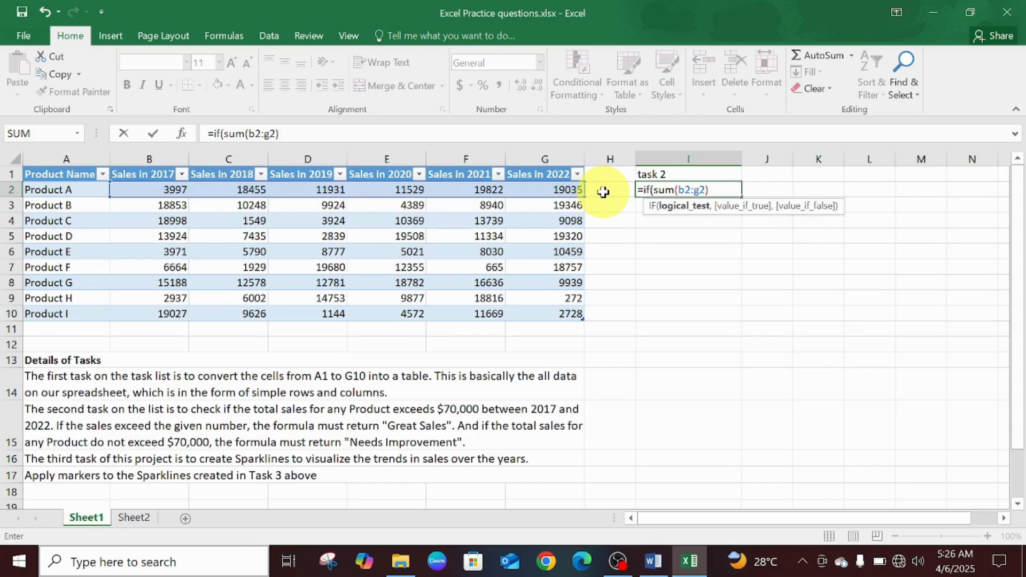
text(>70000)
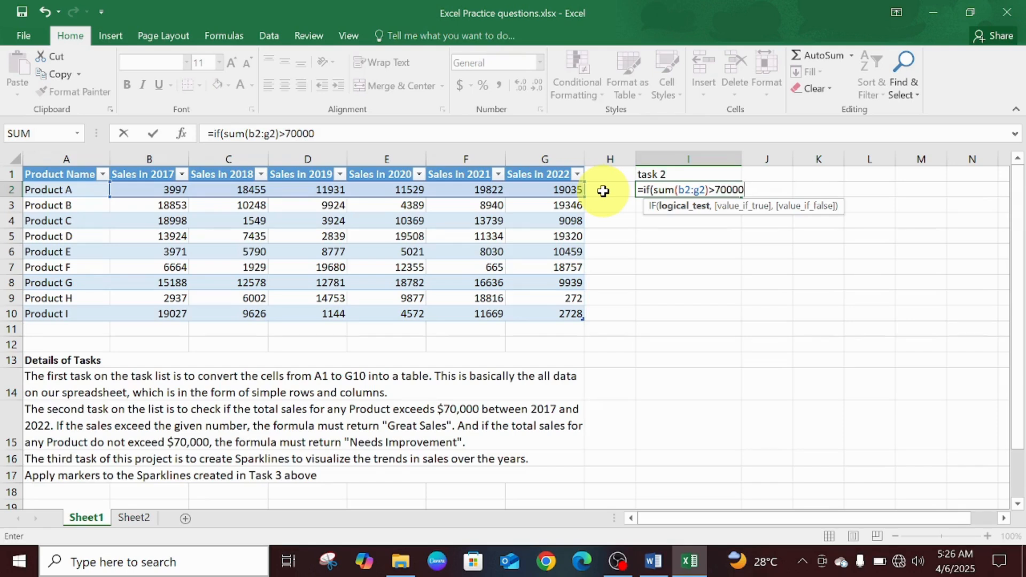
text(,")
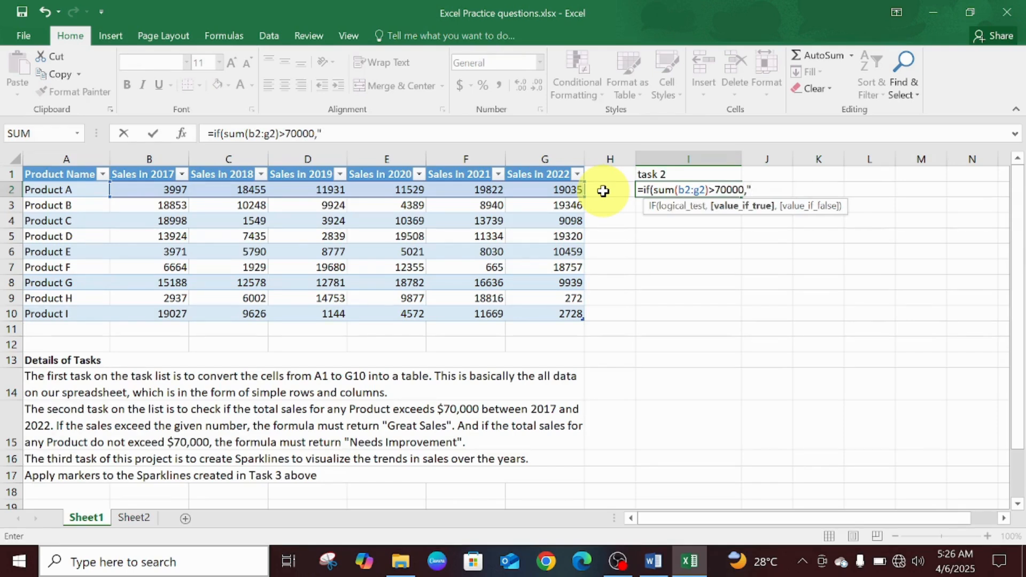
text(Great Sal)
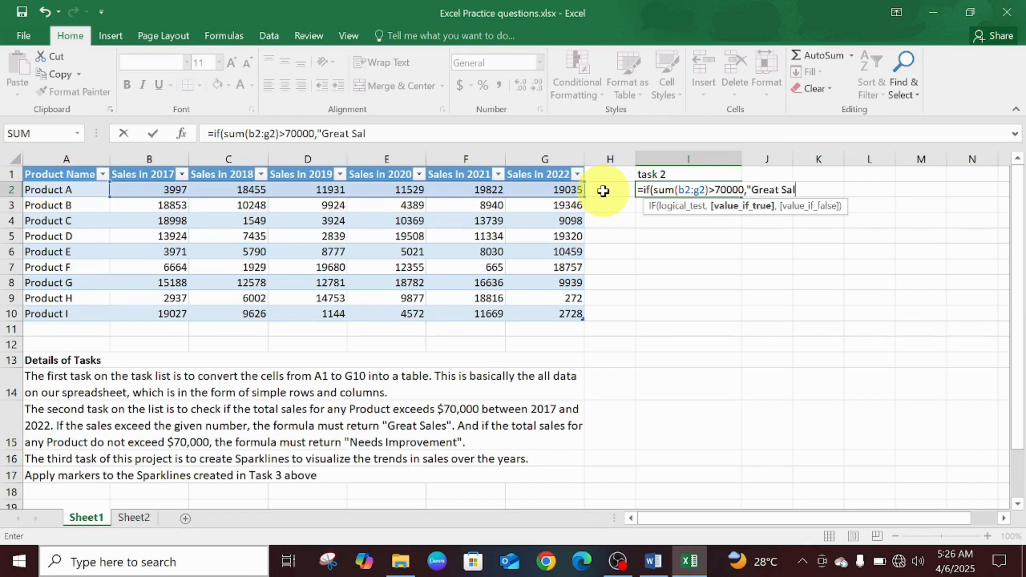
text(es",)
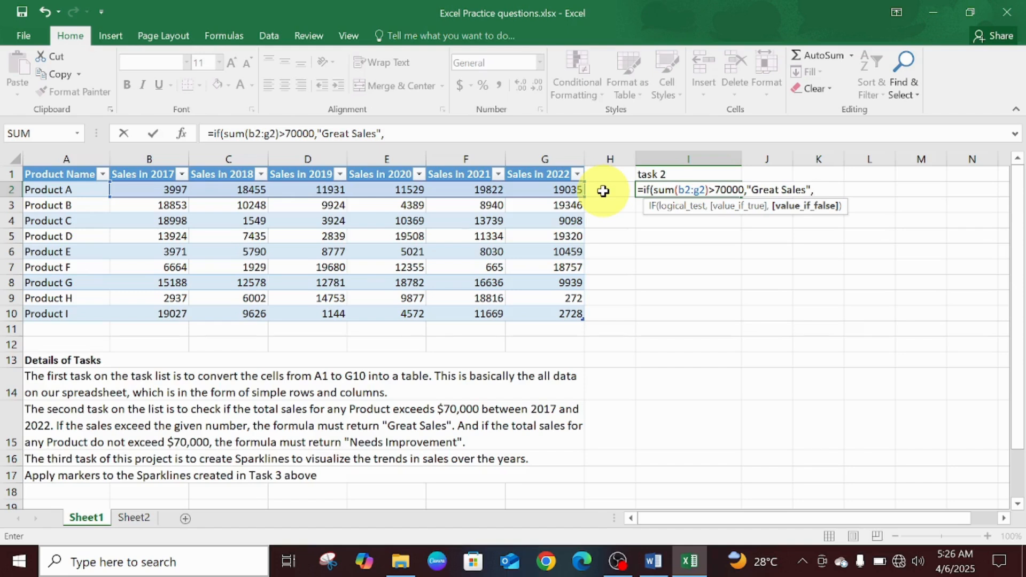
text(")
text(,"Needs Impro)
key(BackSpace)
text(rovemebt)
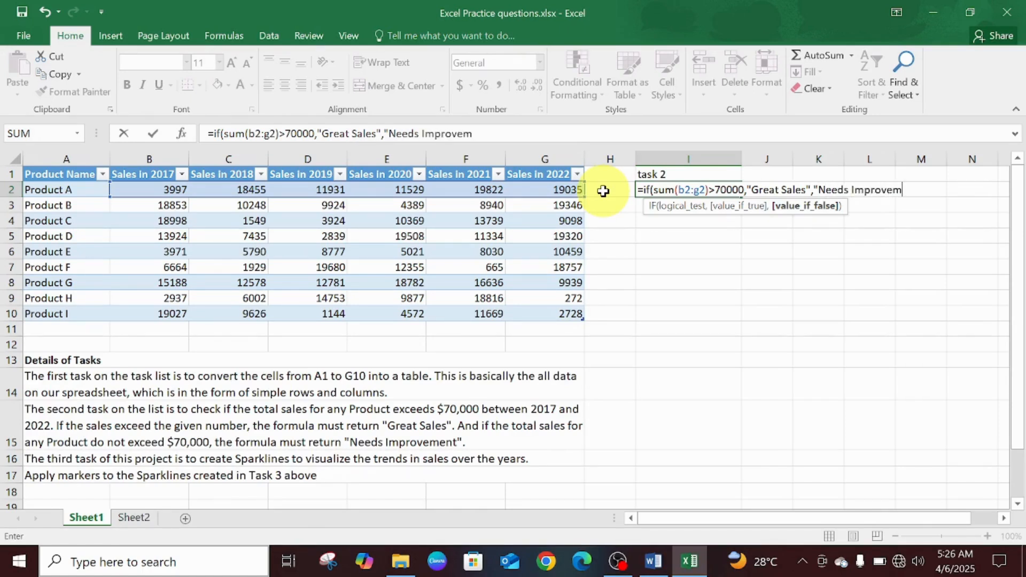
key(BackSpace)
key(BackSpace)
text(nt"))
key(Return)
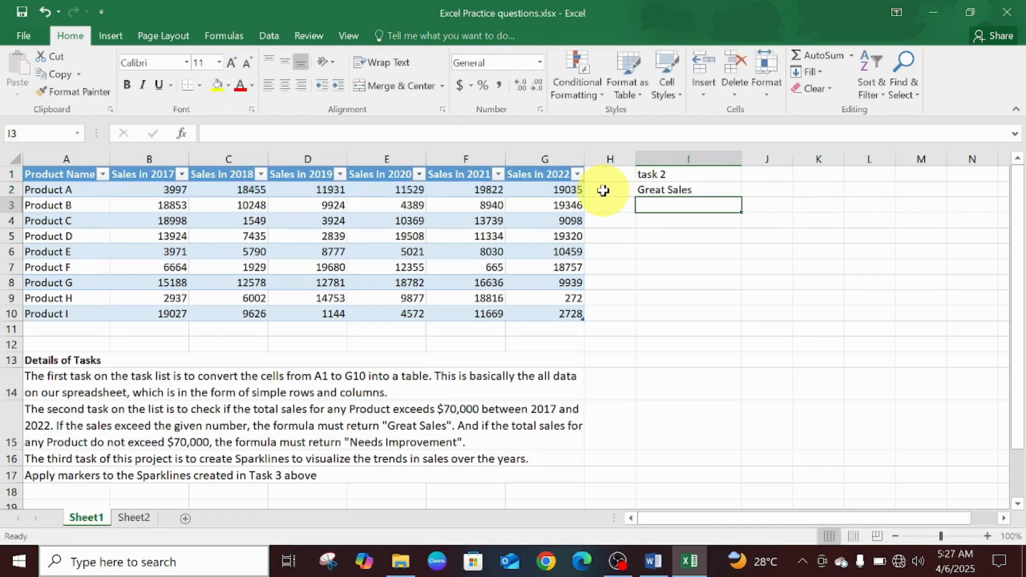
Fill the sales rating formula from I2 down to I10 for all the remaining products.
click(657, 191)
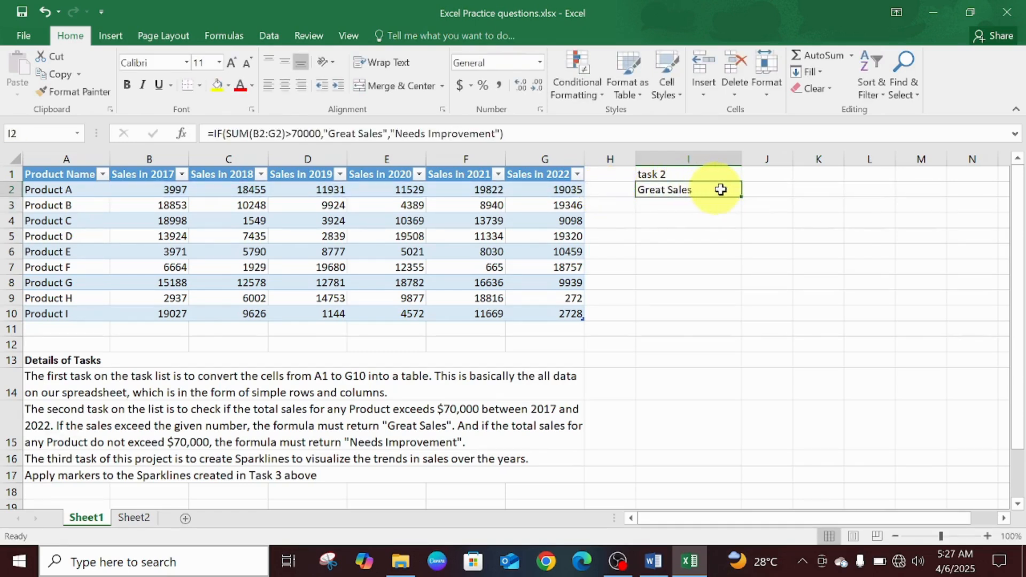
drag(741, 197, 736, 314)
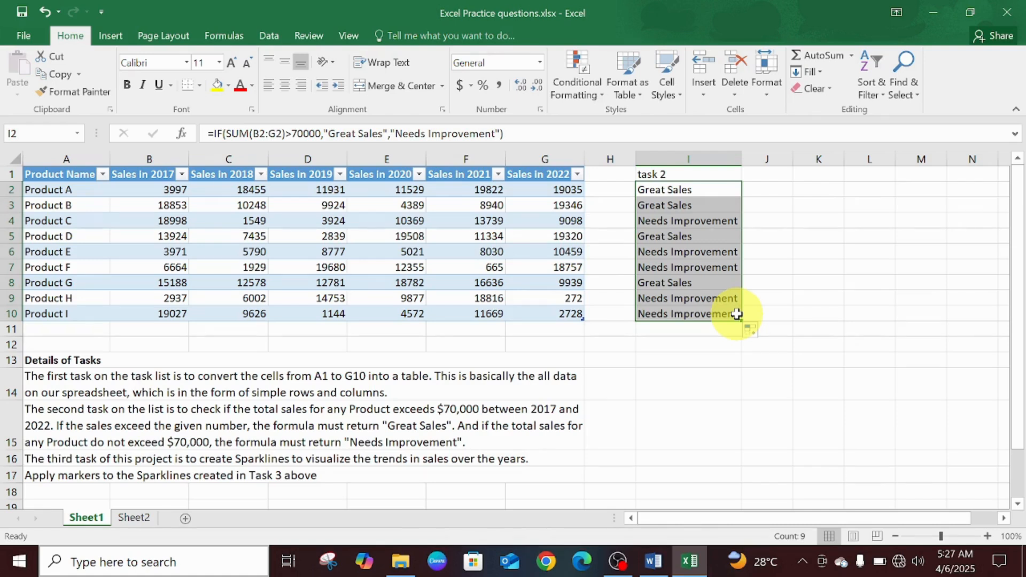
click(774, 308)
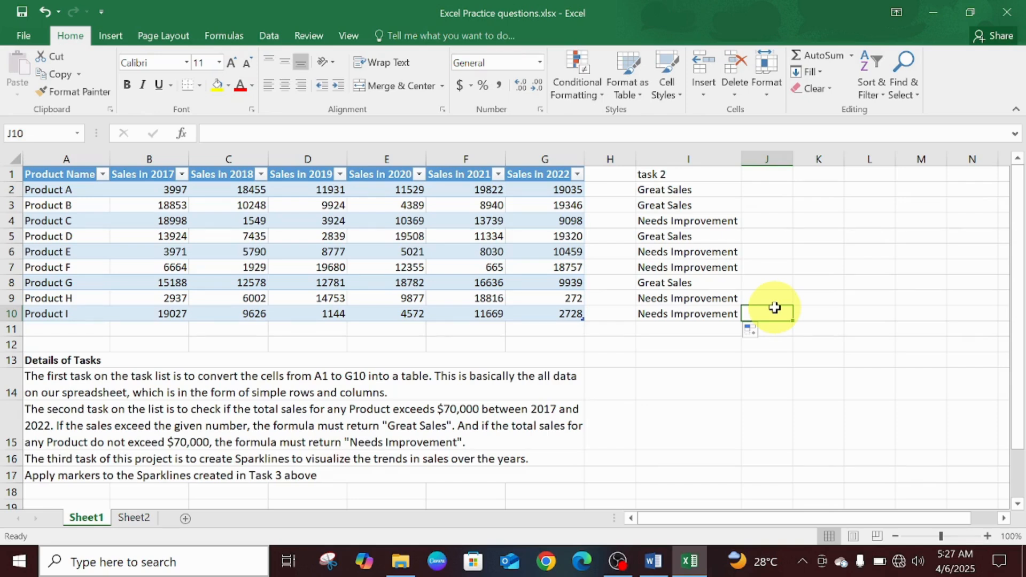
Add a "task 3" heading in cell H1 and widen column H slightly.
click(607, 172)
text(tas)
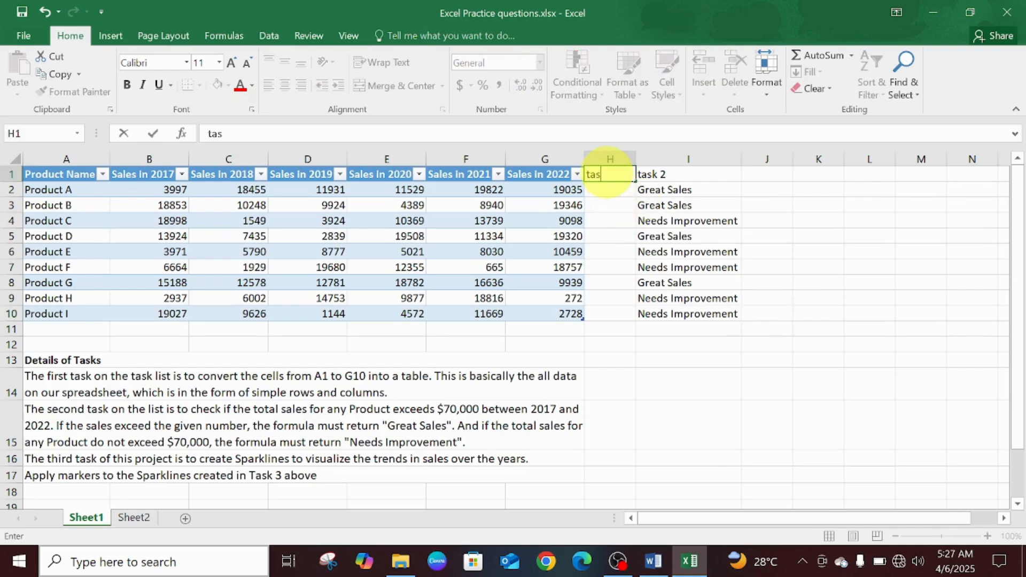
text(k 3)
click(725, 388)
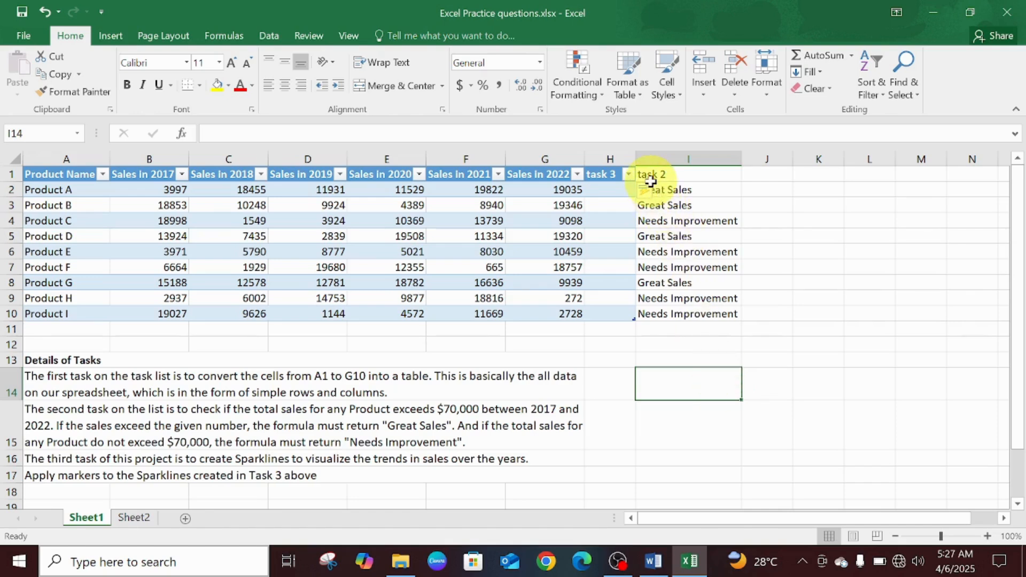
click(618, 193)
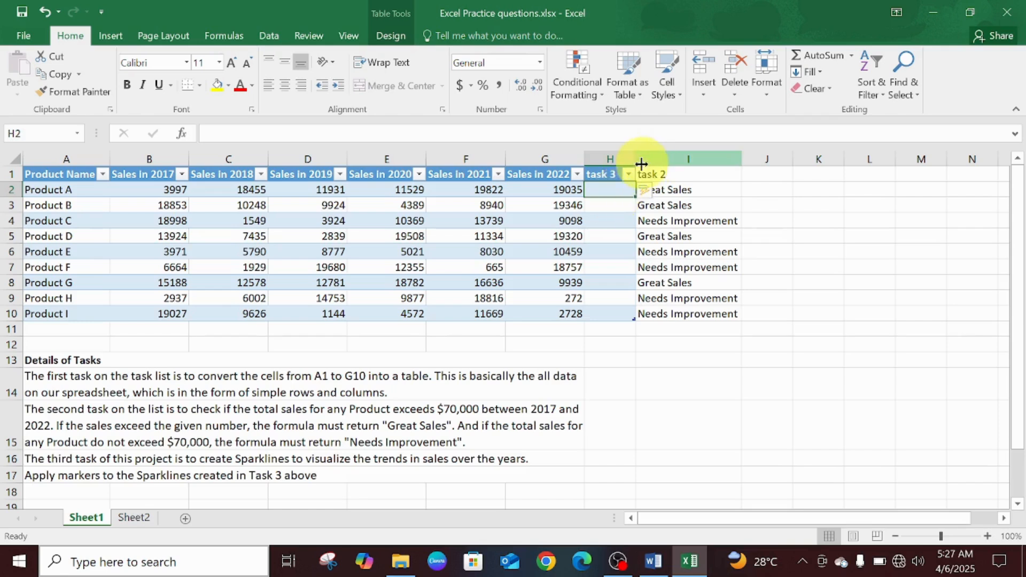
drag(637, 163, 637, 163)
drag(670, 159, 668, 158)
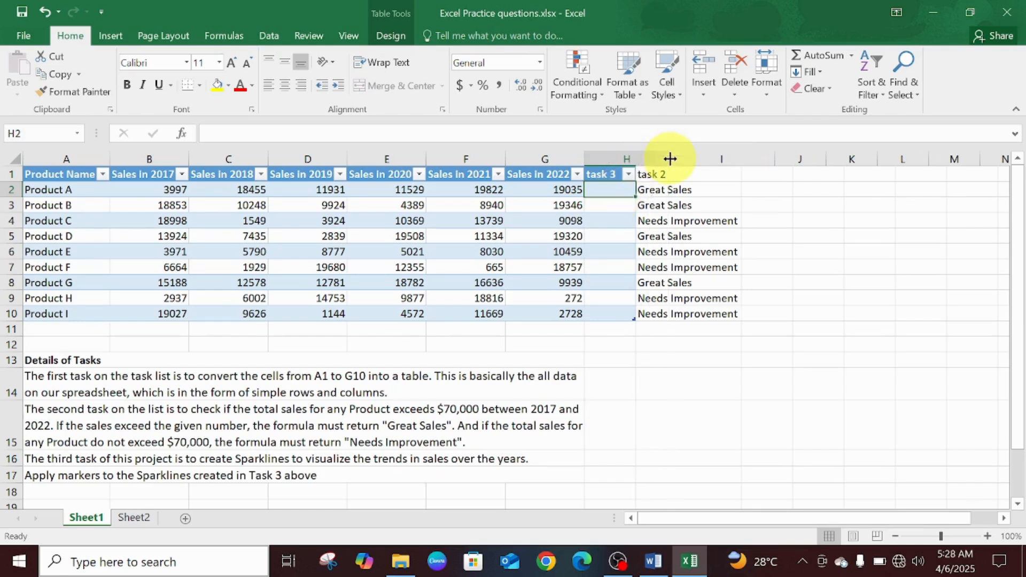
Insert a line sparkline in H2 from the data range B2:G2 and fill it down to H10 for all products.
click(110, 35)
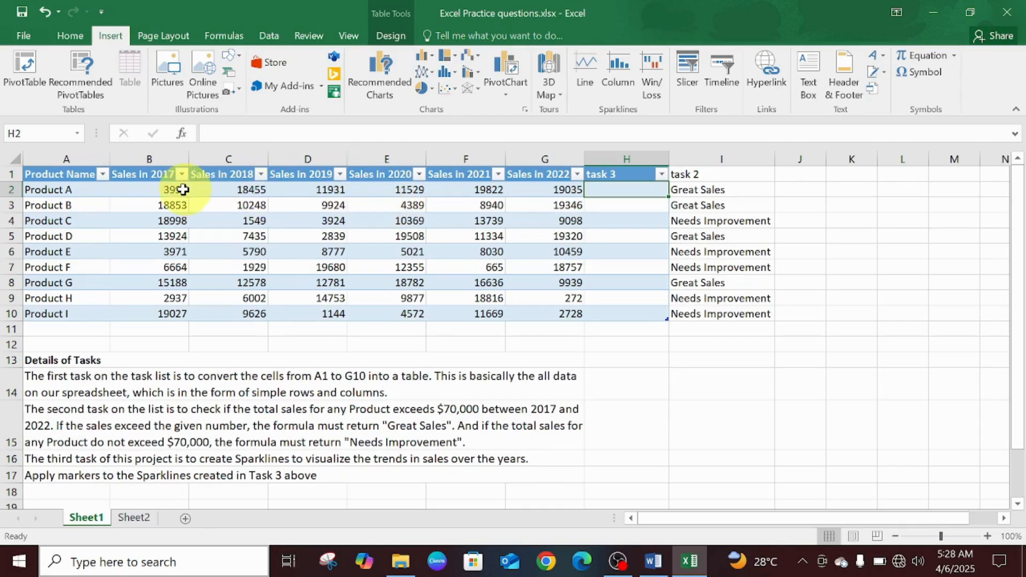
drag(159, 190, 550, 190)
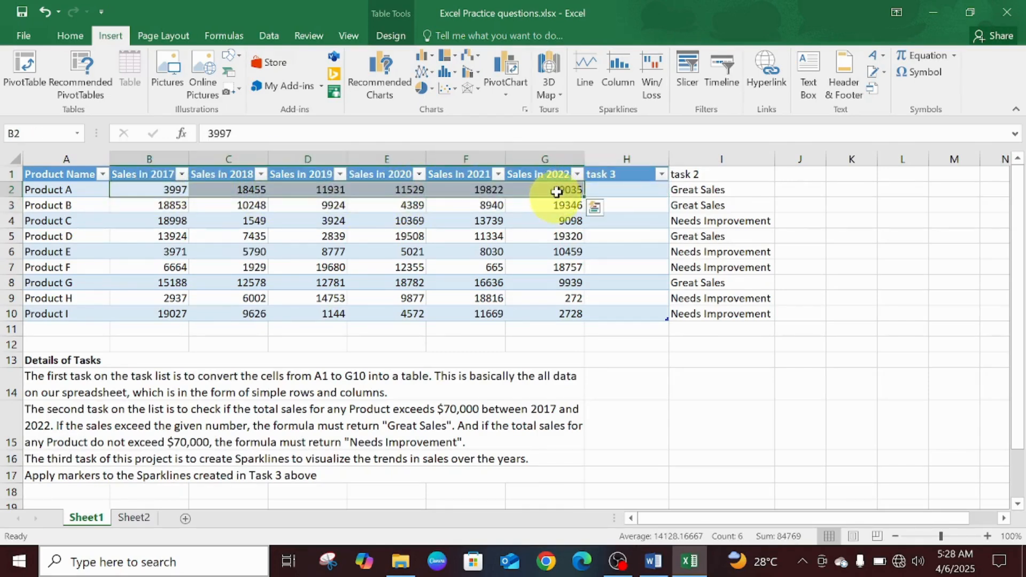
click(585, 59)
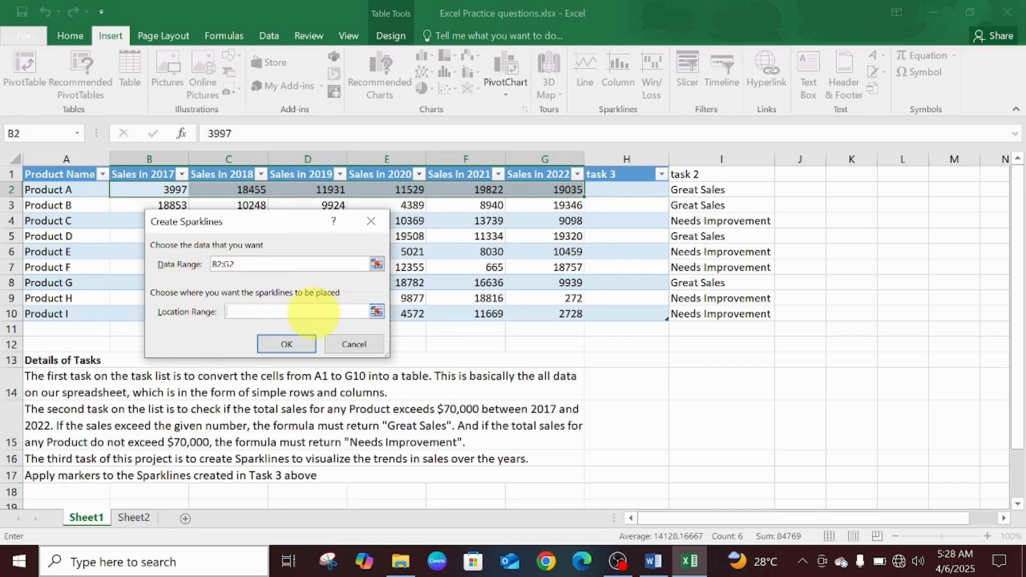
click(604, 196)
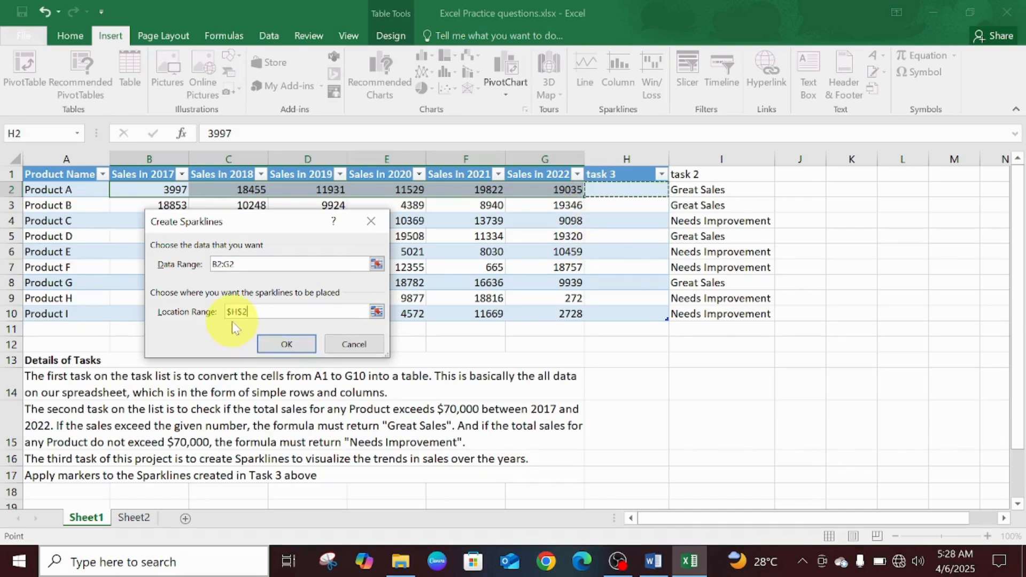
click(282, 344)
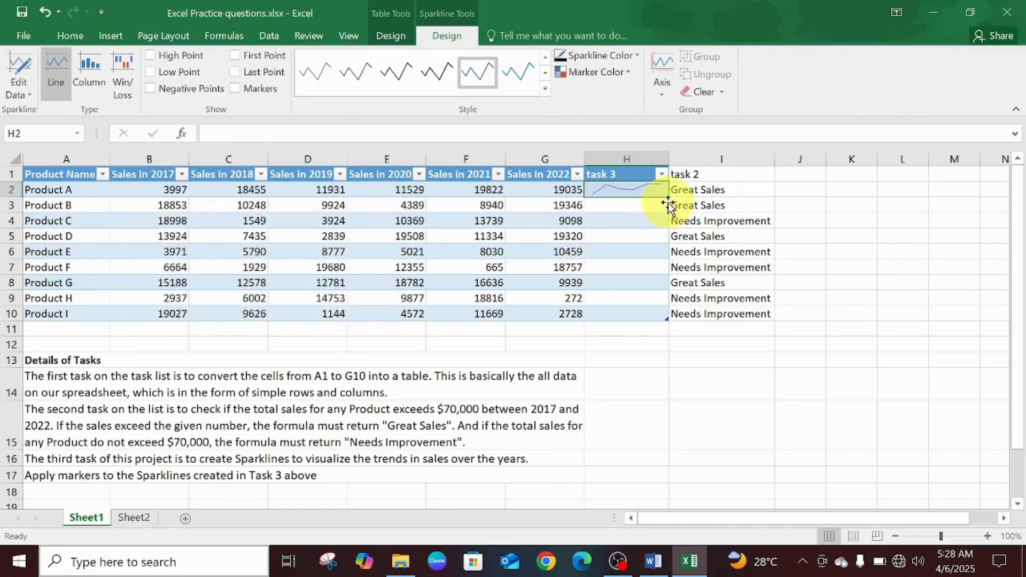
drag(670, 197, 684, 321)
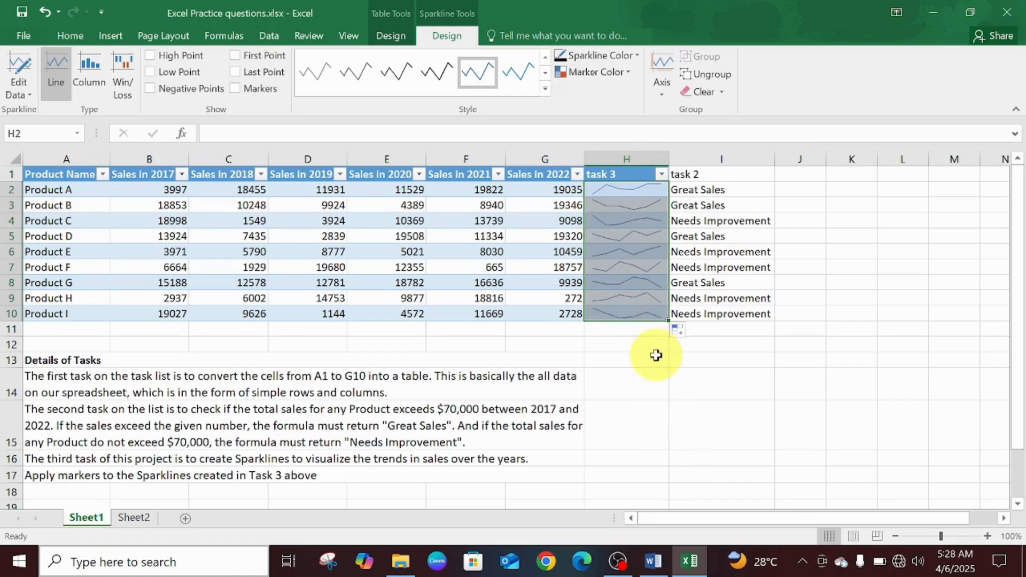
click(677, 378)
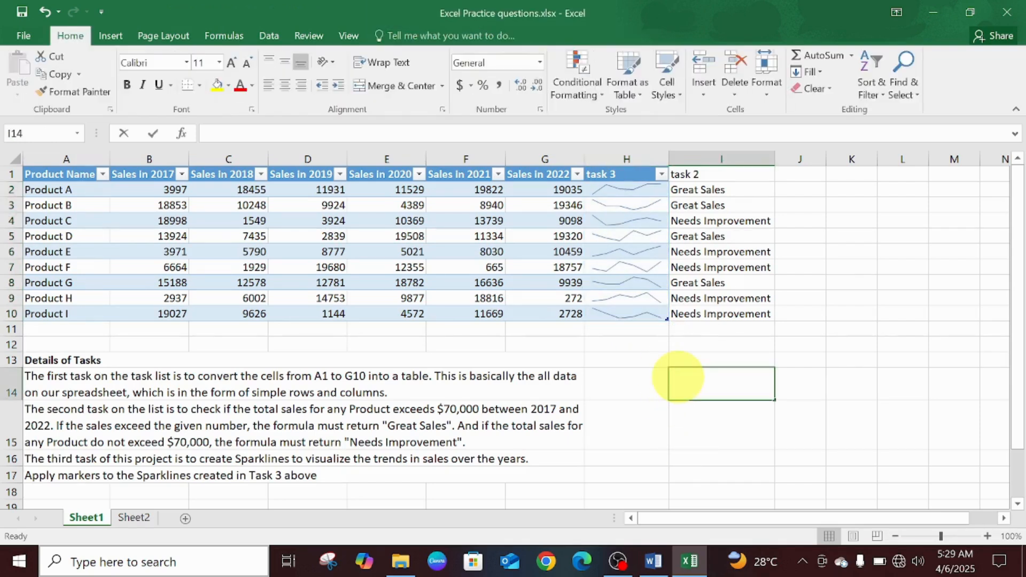
Add markers in standard red to the sparklines in the task 3 column.
click(624, 188)
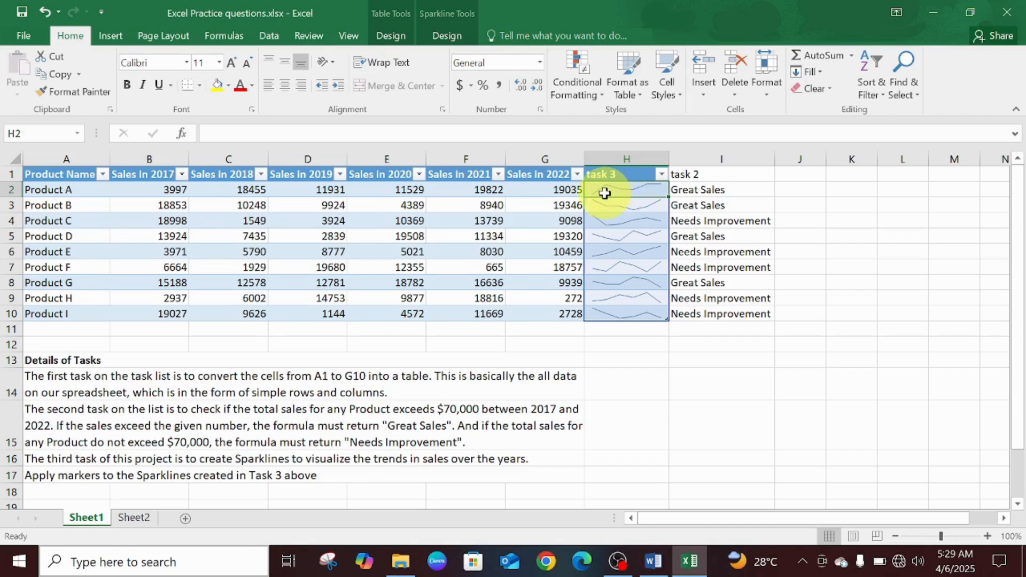
click(551, 191)
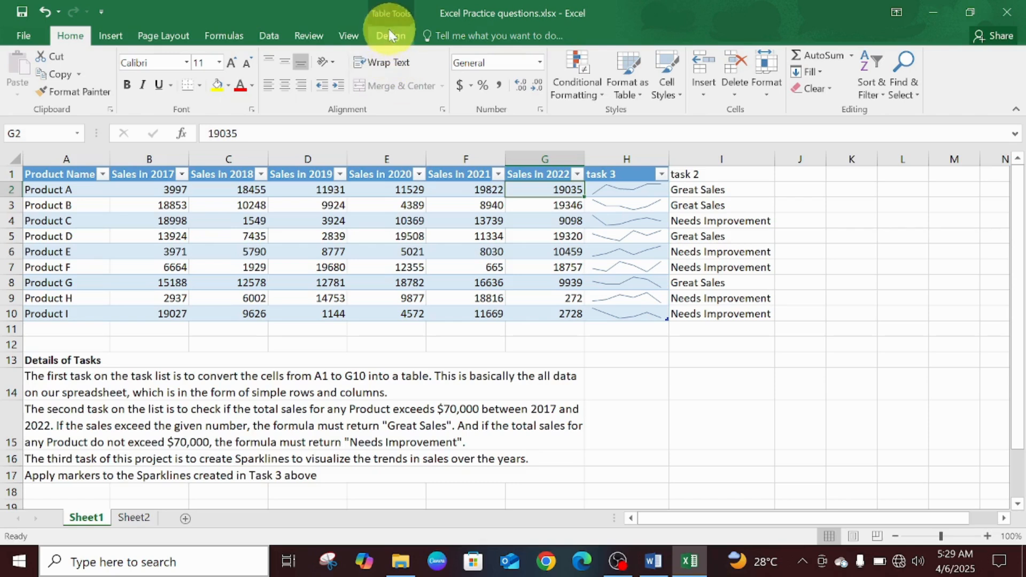
click(620, 195)
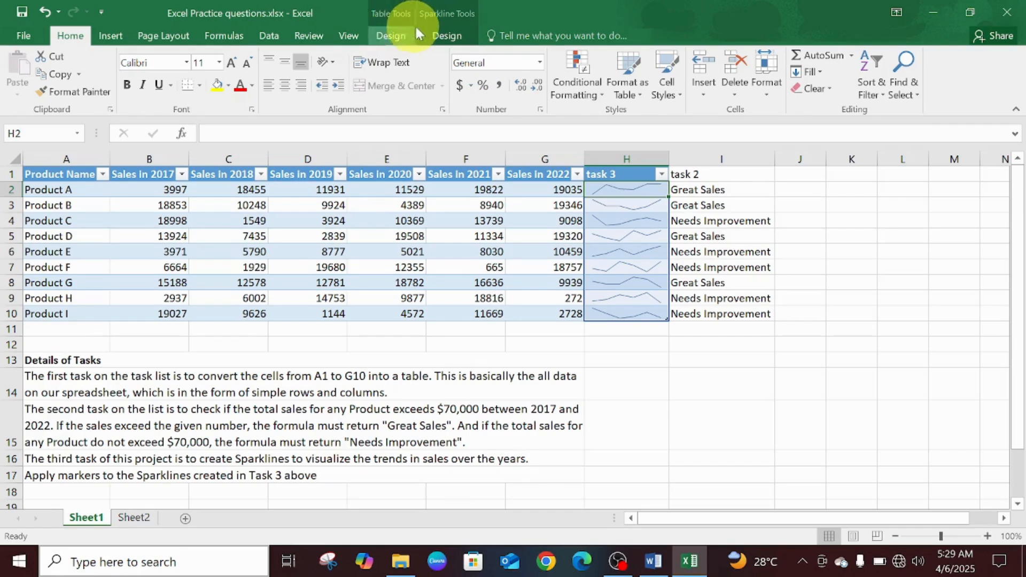
click(446, 39)
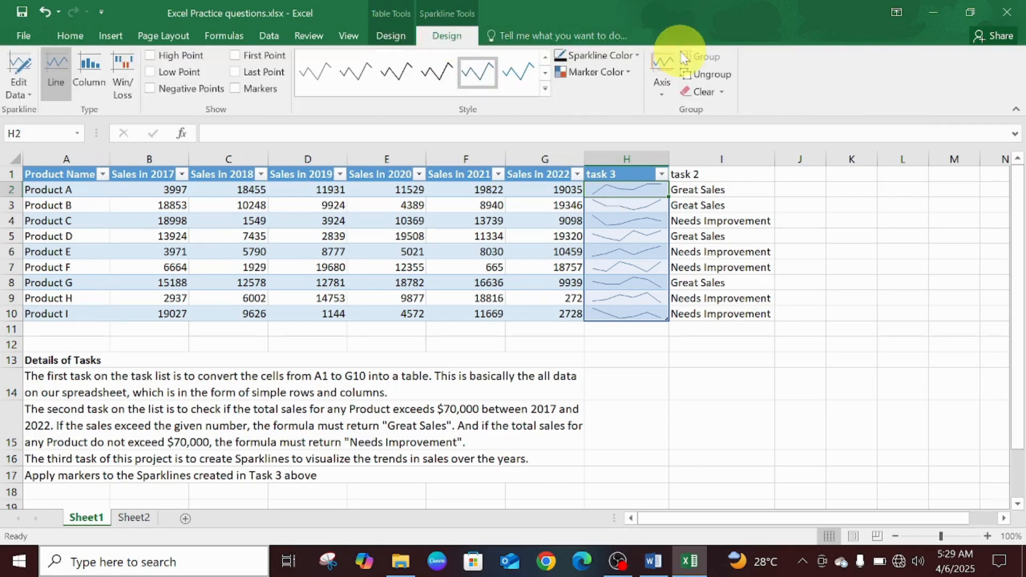
click(629, 72)
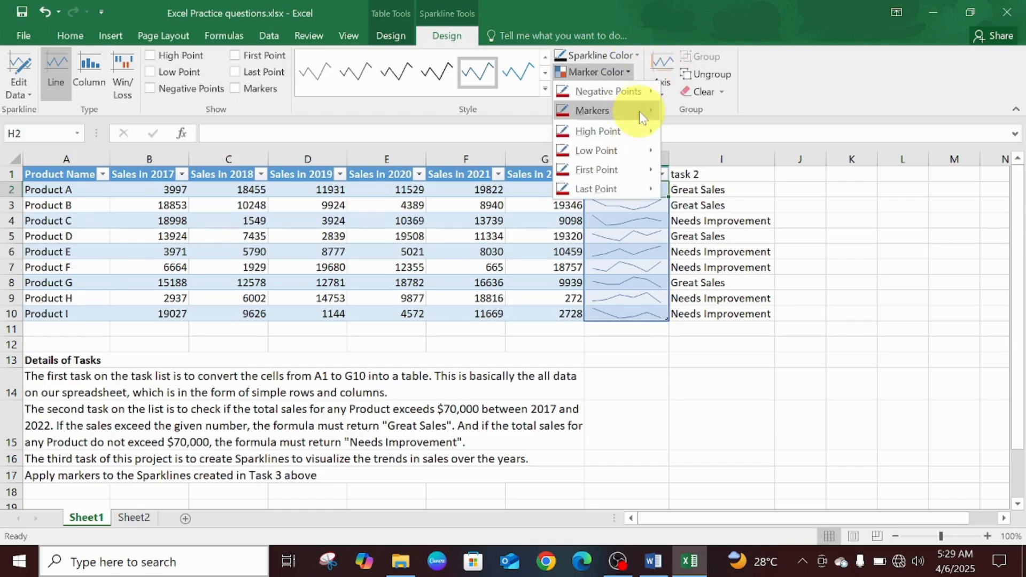
mouse_move(643, 111)
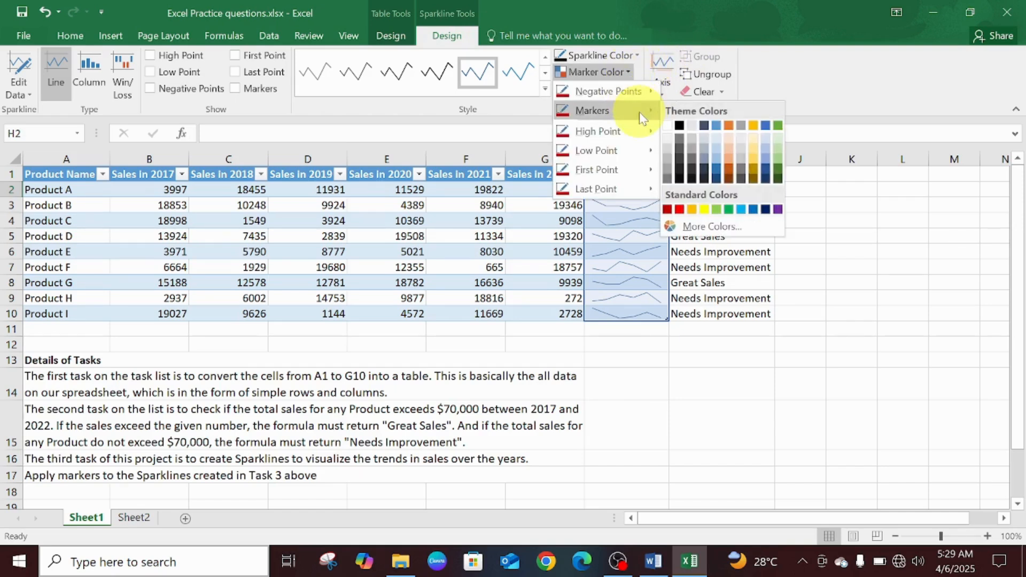
click(682, 207)
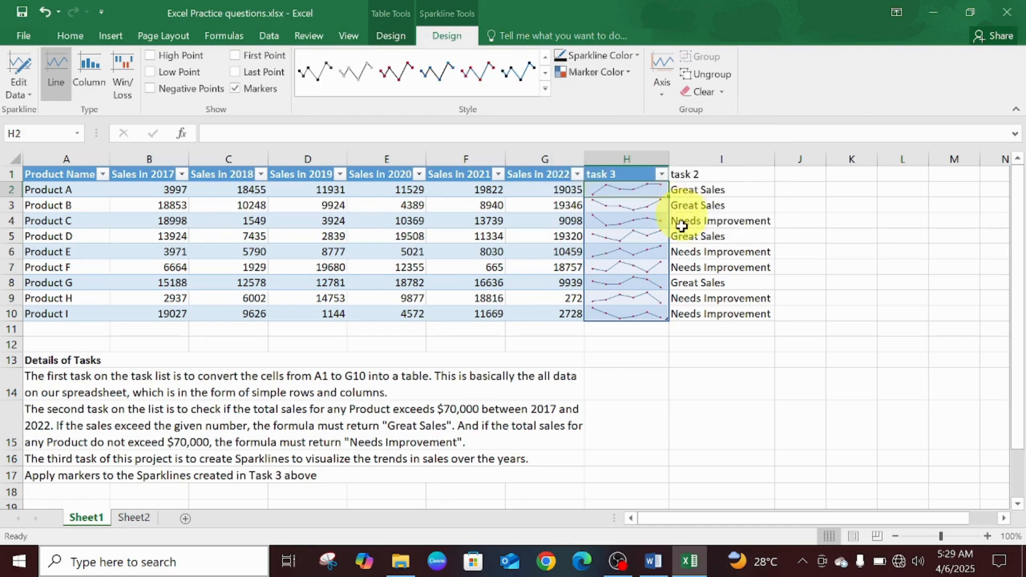